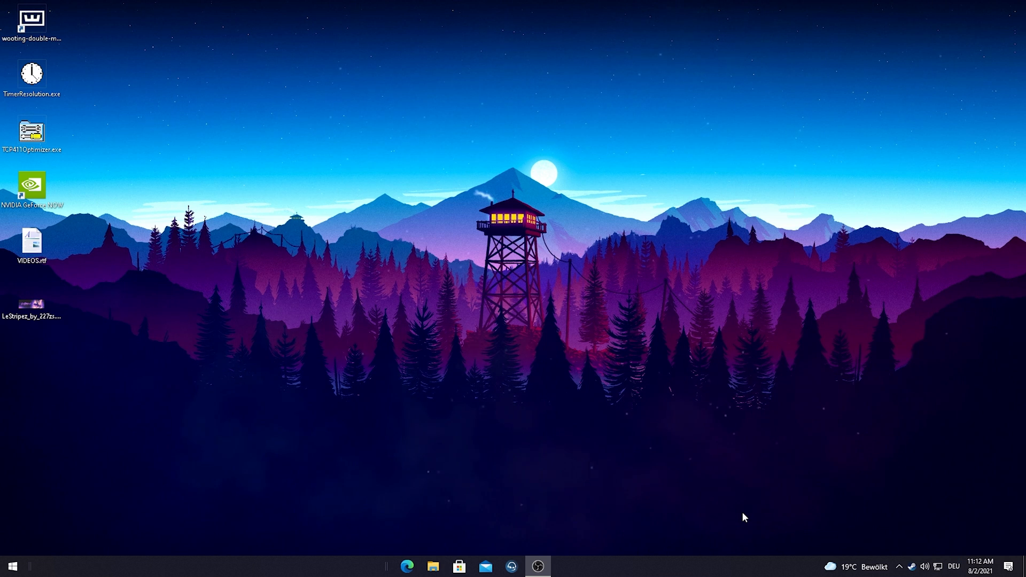
Turn off 'Get notifications from apps and other senders', then move on to Multitasking.
{"action": "key", "text": "super"}
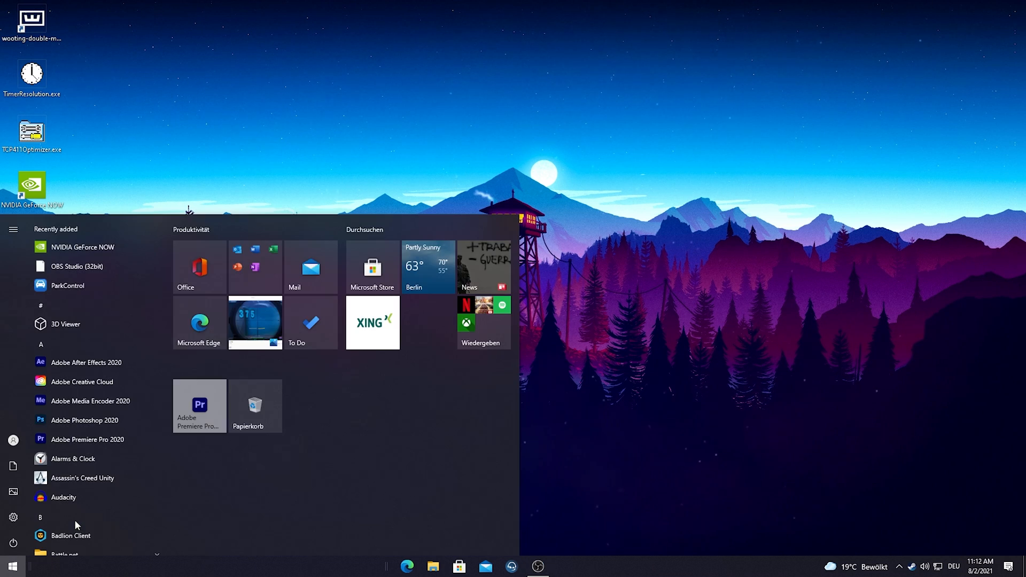
{"action": "type", "text": "notifi"}
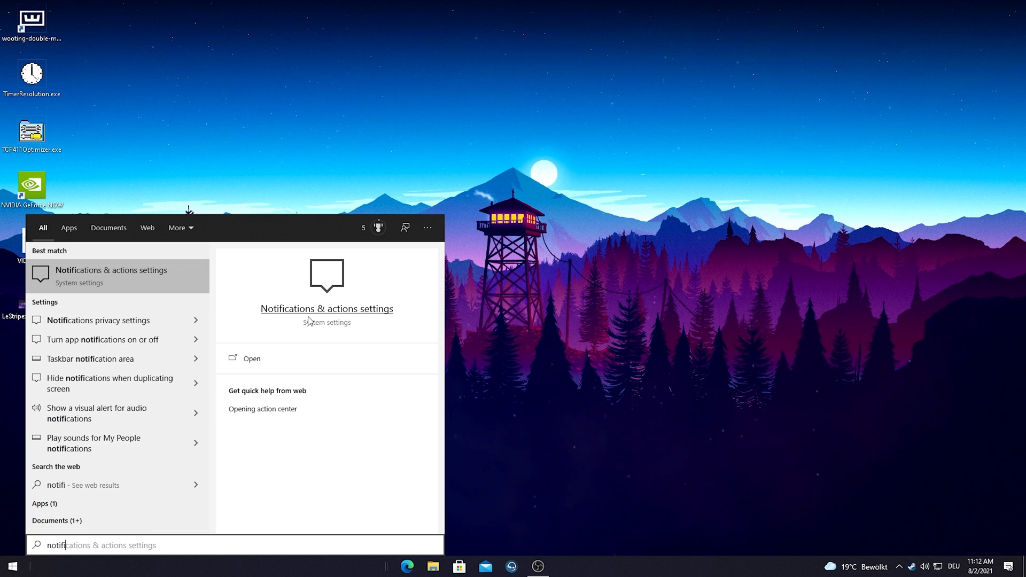
{"action": "left_click", "coordinate": [109, 280]}
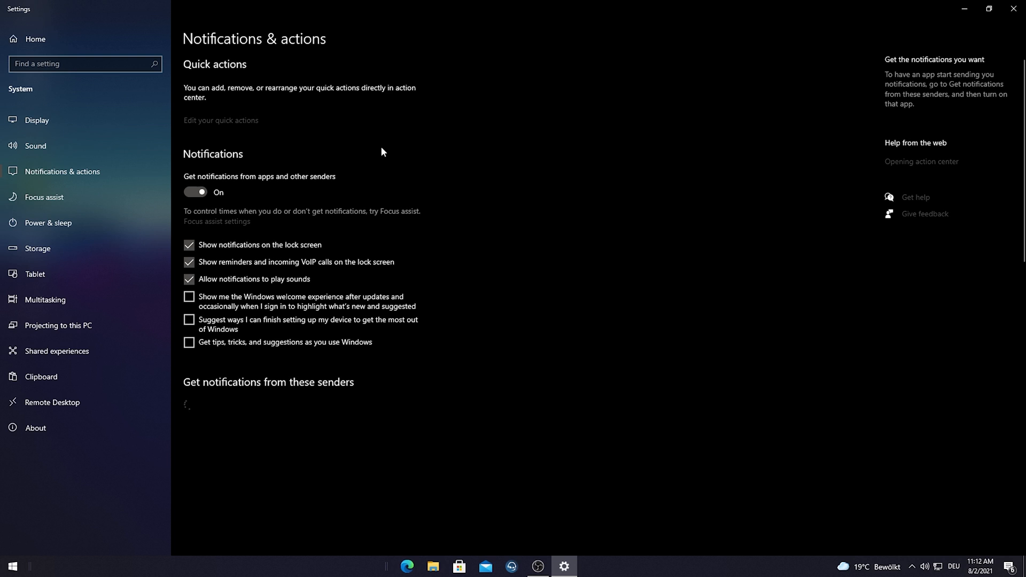
{"action": "left_click", "coordinate": [194, 190]}
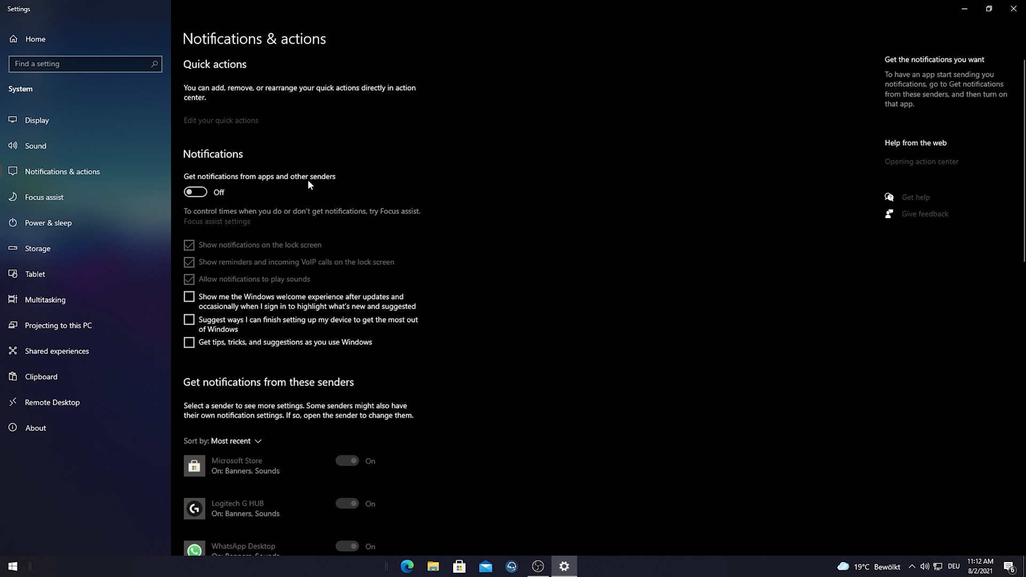
{"action": "left_click", "coordinate": [28, 302]}
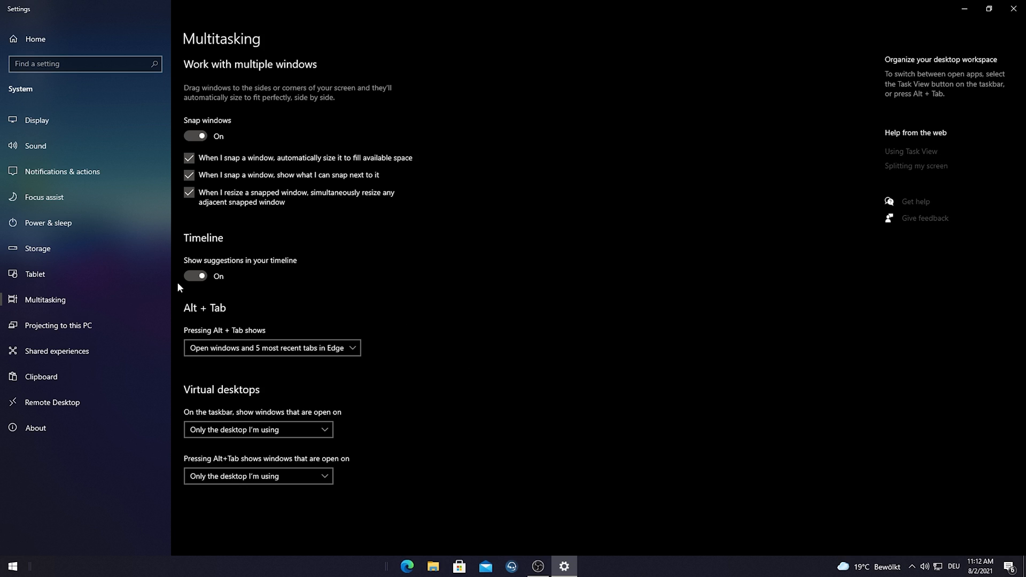
Turn off 'Show suggestions in your timeline', then move on to Shared experiences.
{"action": "left_click", "coordinate": [193, 278]}
{"action": "left_click", "coordinate": [22, 351]}
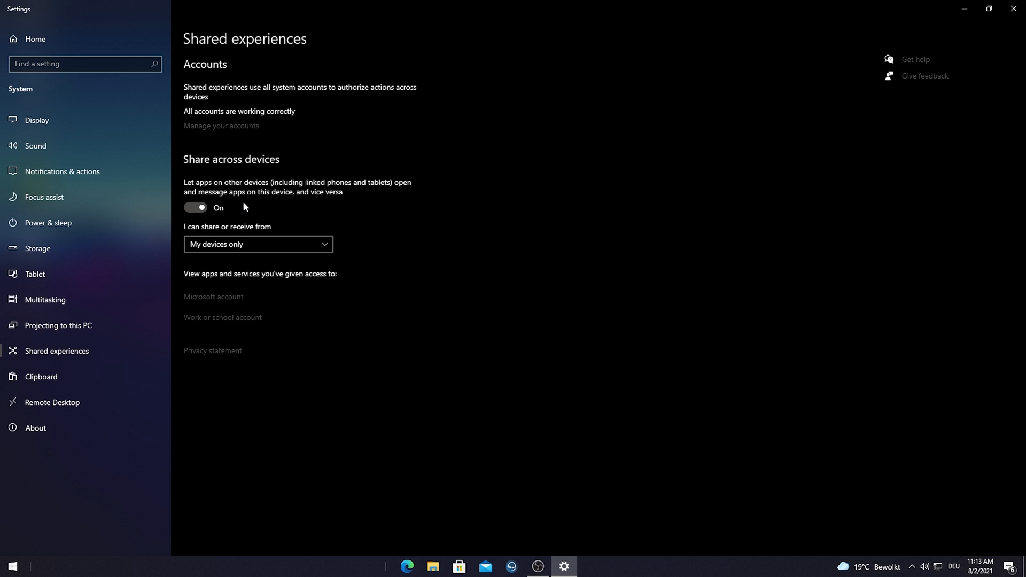
Switch 'Share across devices' off so apps on other devices cannot open apps here.
{"action": "left_click", "coordinate": [195, 208]}
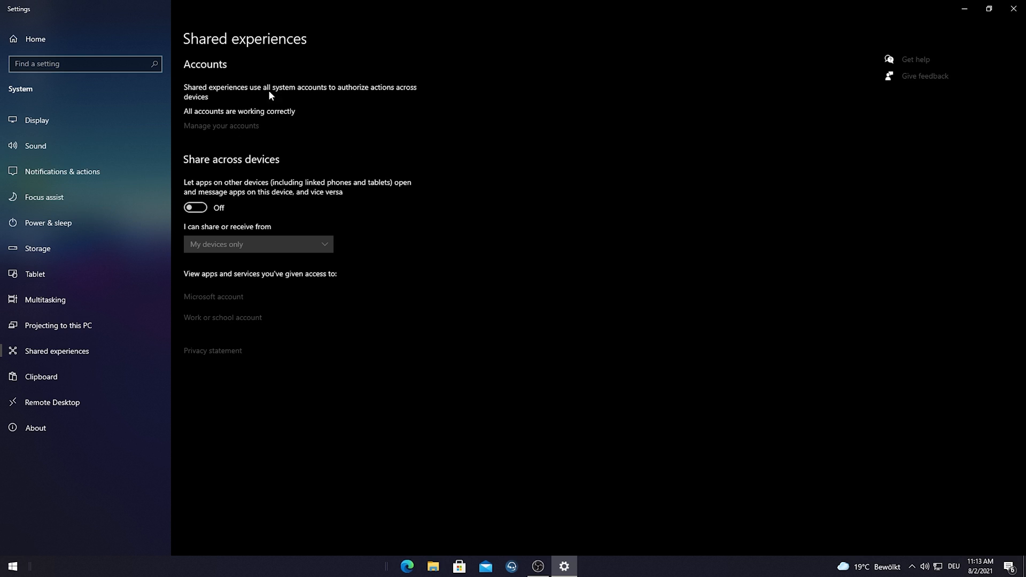
Review the Clipboard page with history off and close the Settings window.
{"action": "left_click", "coordinate": [33, 378]}
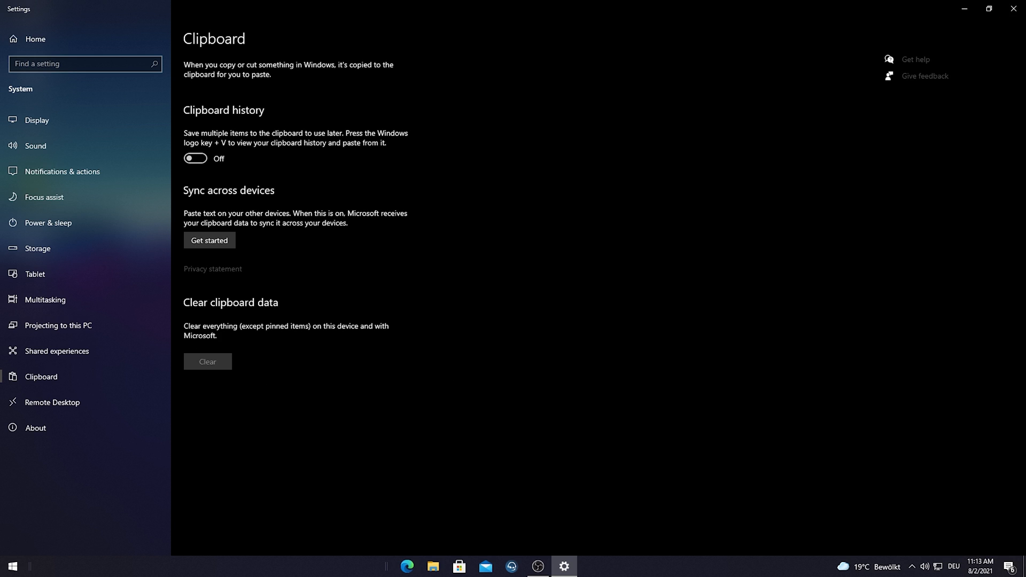
{"action": "left_click", "coordinate": [1013, 8]}
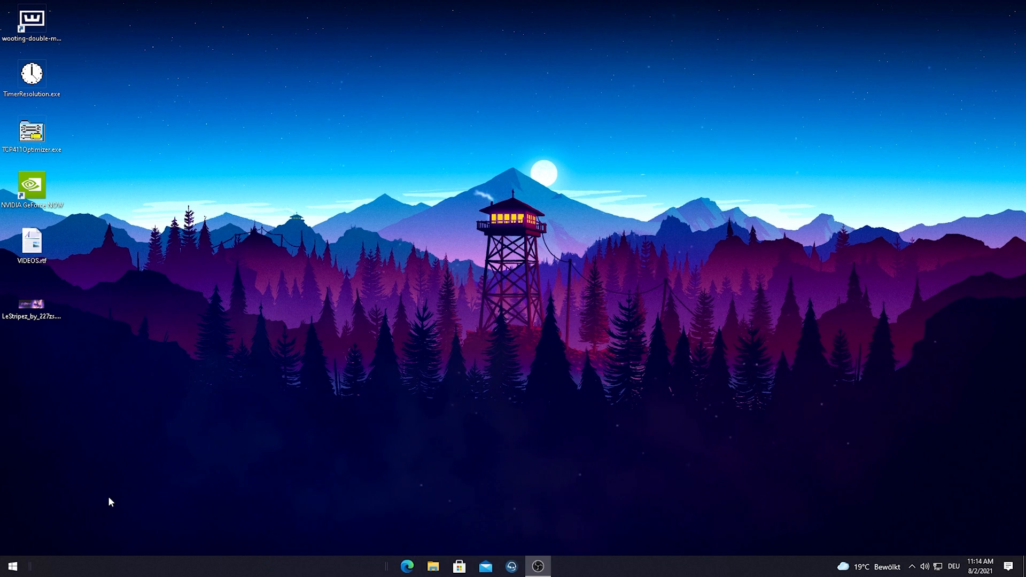
Find and bring up 'Adjust the appearance and performance of Windows' via search for 'adjust'.
{"action": "key", "text": "super"}
{"action": "type", "text": "adjust"}
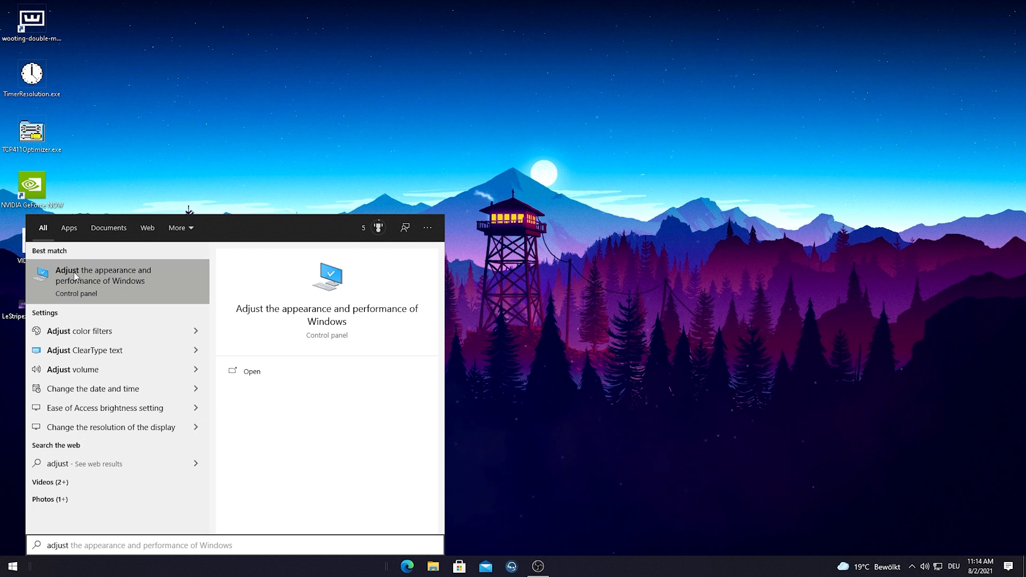
{"action": "left_click", "coordinate": [107, 293]}
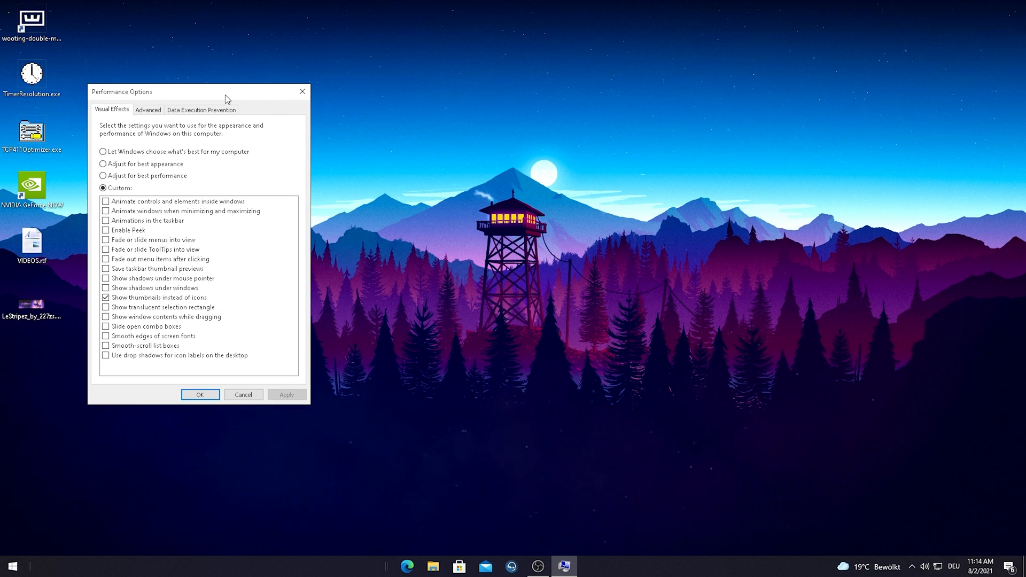
{"action": "mouse_move", "coordinate": [225, 98]}
{"action": "left_mouse_down"}
{"action": "mouse_move", "coordinate": [520, 140]}
{"action": "mouse_move", "coordinate": [535, 123]}
{"action": "left_mouse_up"}
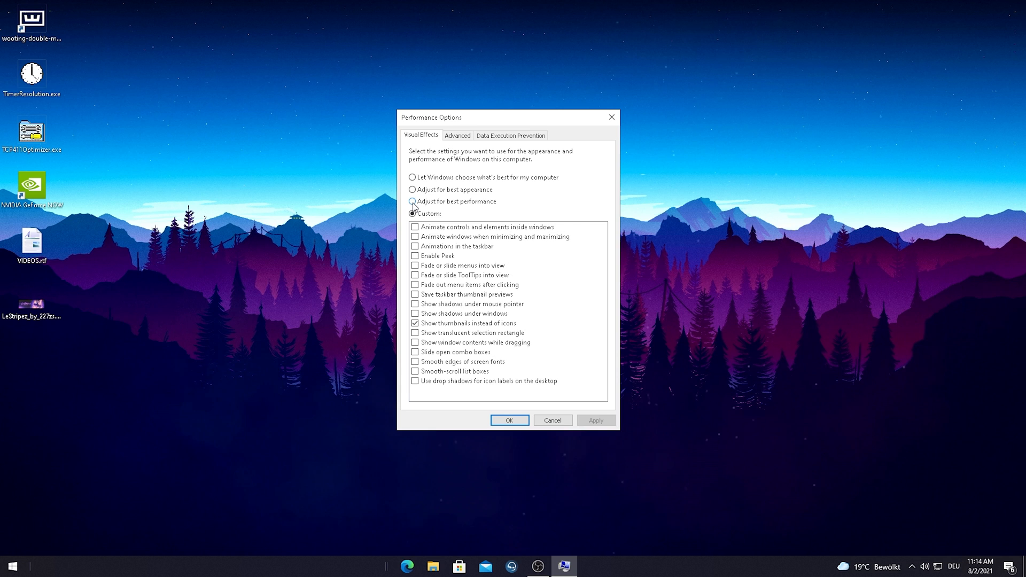
Choose Adjust for best performance, keep Show thumbnails instead of icons, apply and confirm.
{"action": "left_click", "coordinate": [413, 201]}
{"action": "left_click", "coordinate": [415, 325]}
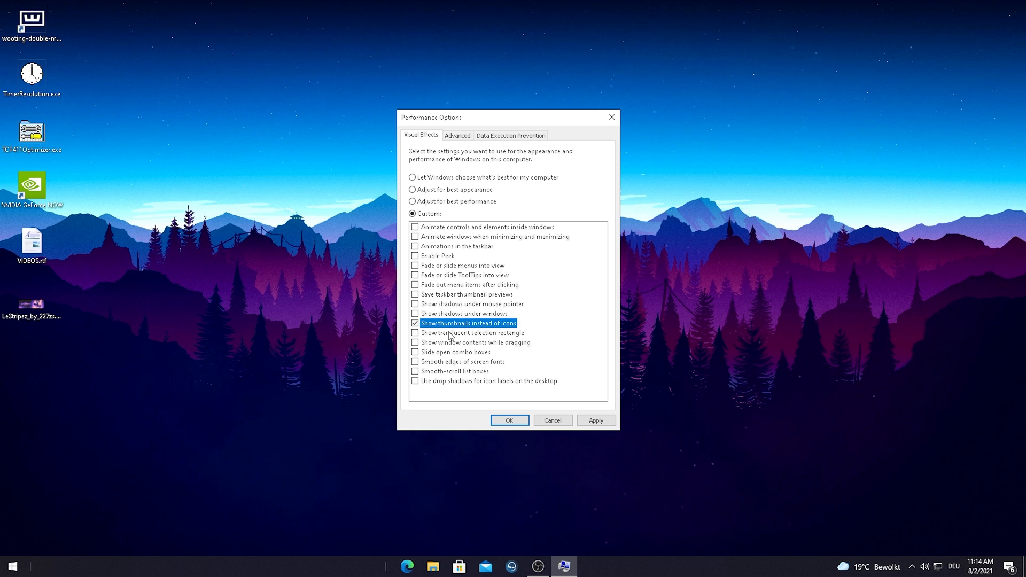
{"action": "left_click_drag", "start_coordinate": [518, 119], "coordinate": [410, 71]}
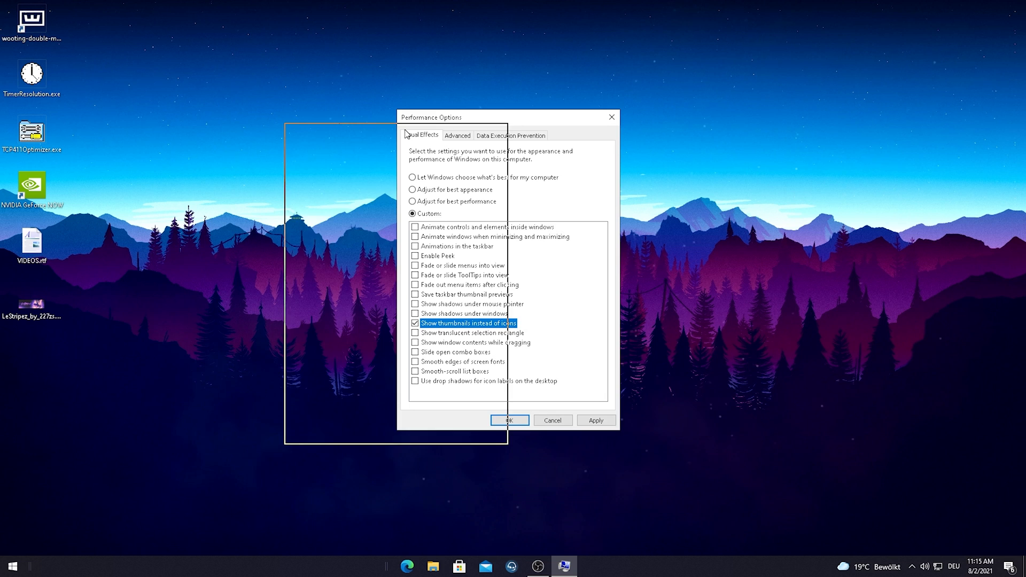
{"action": "mouse_move", "coordinate": [409, 71]}
{"action": "left_mouse_down"}
{"action": "mouse_move", "coordinate": [409, 125]}
{"action": "mouse_move", "coordinate": [506, 88]}
{"action": "mouse_move", "coordinate": [575, 142]}
{"action": "mouse_move", "coordinate": [525, 119]}
{"action": "left_mouse_up"}
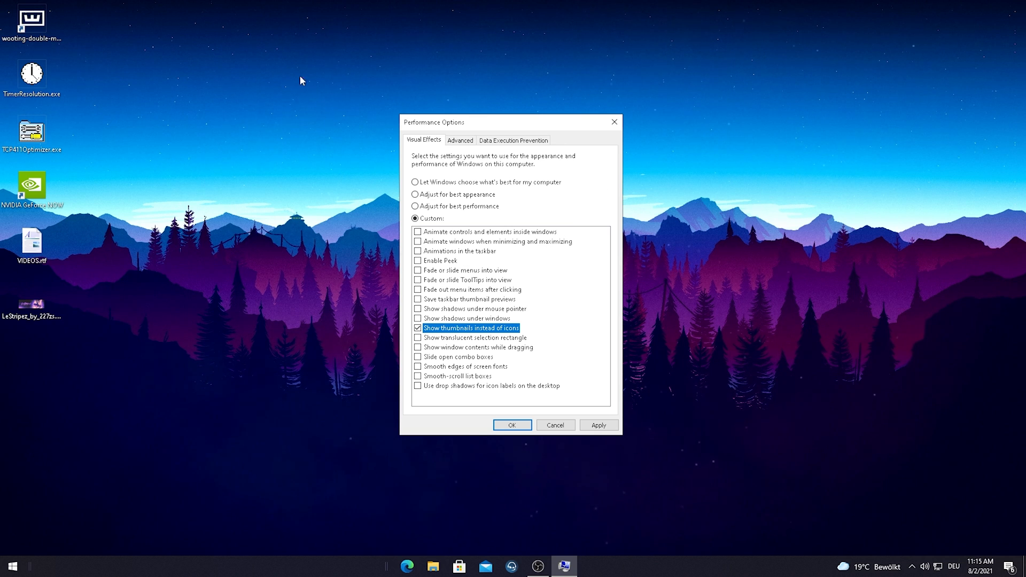
{"action": "left_click", "coordinate": [595, 428]}
{"action": "left_click", "coordinate": [526, 427]}
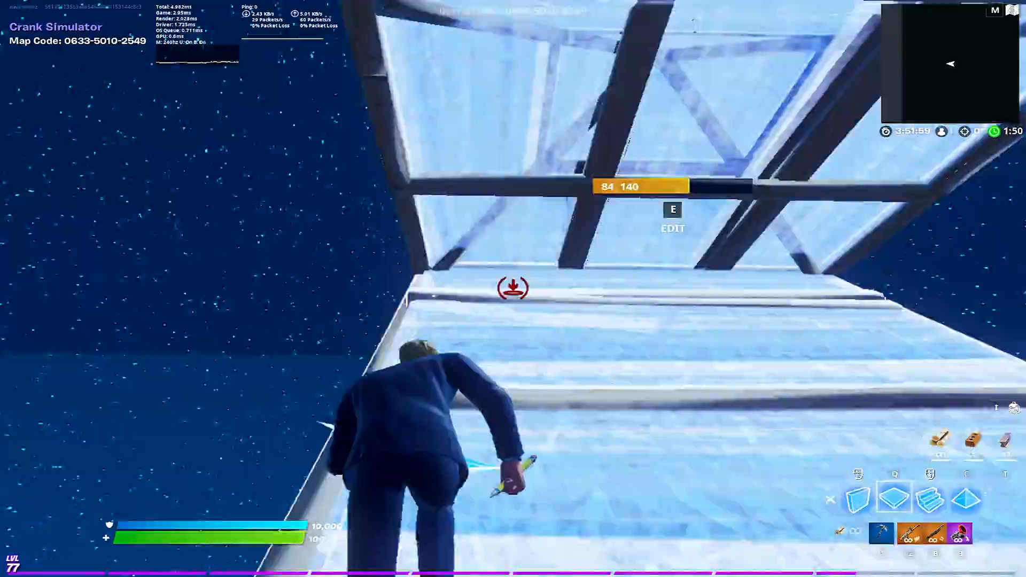
{"action": "key", "text": "q"}
{"action": "key", "text": "e"}
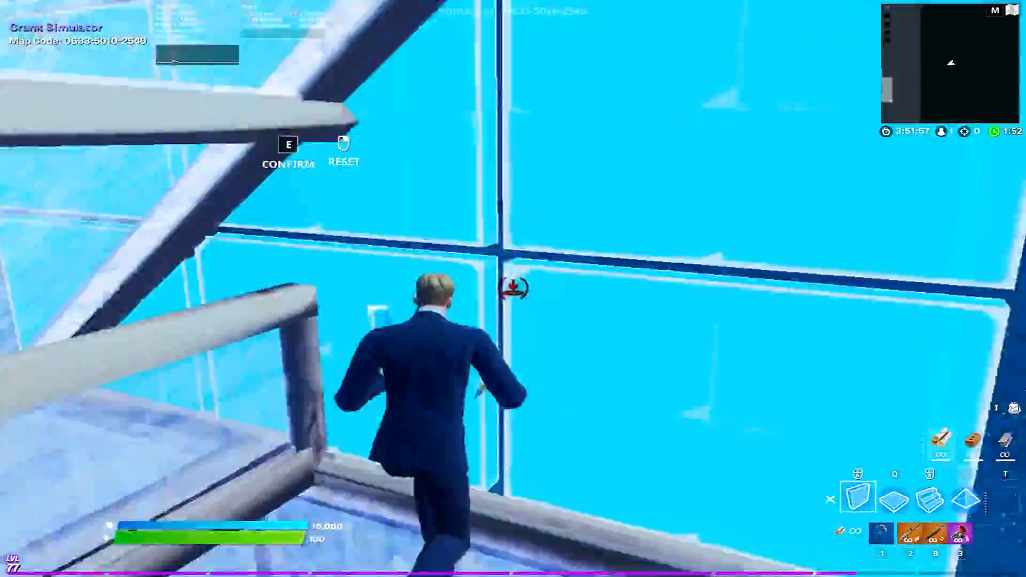
{"action": "key", "text": "w"}
{"action": "key", "text": "q"}
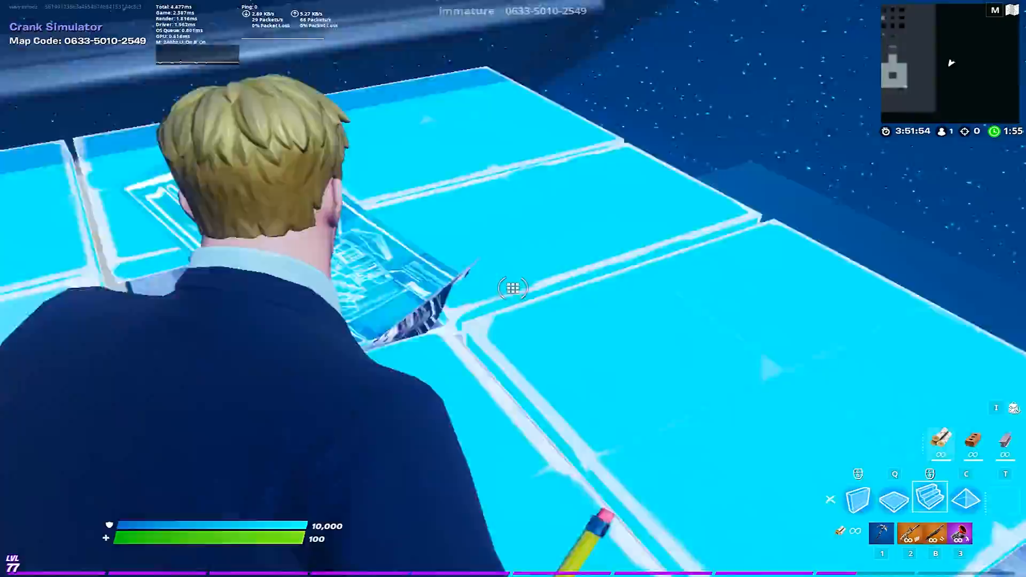
{"action": "key", "text": "1"}
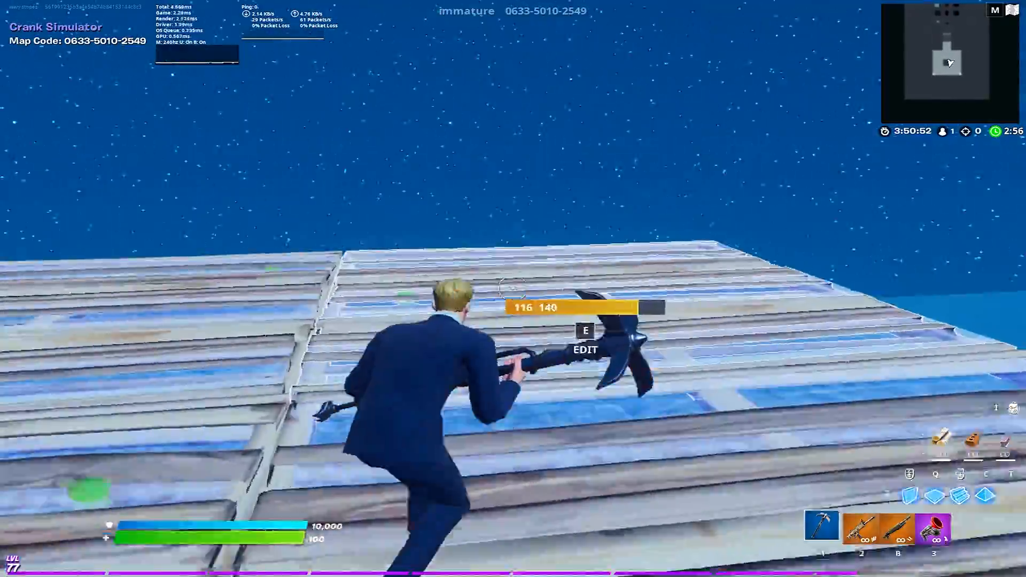
{"action": "key", "text": "e"}
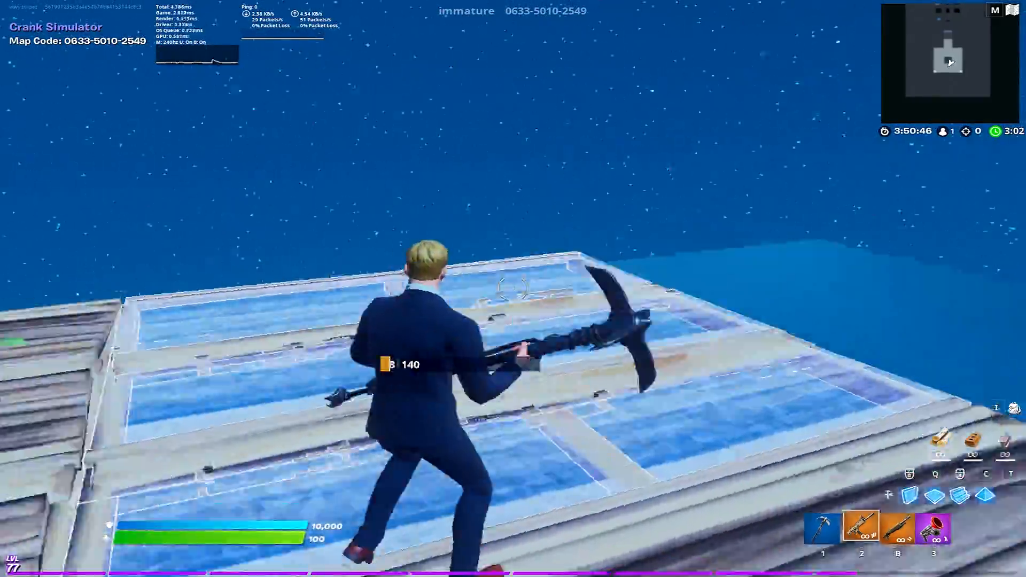
{"action": "key", "text": "q"}
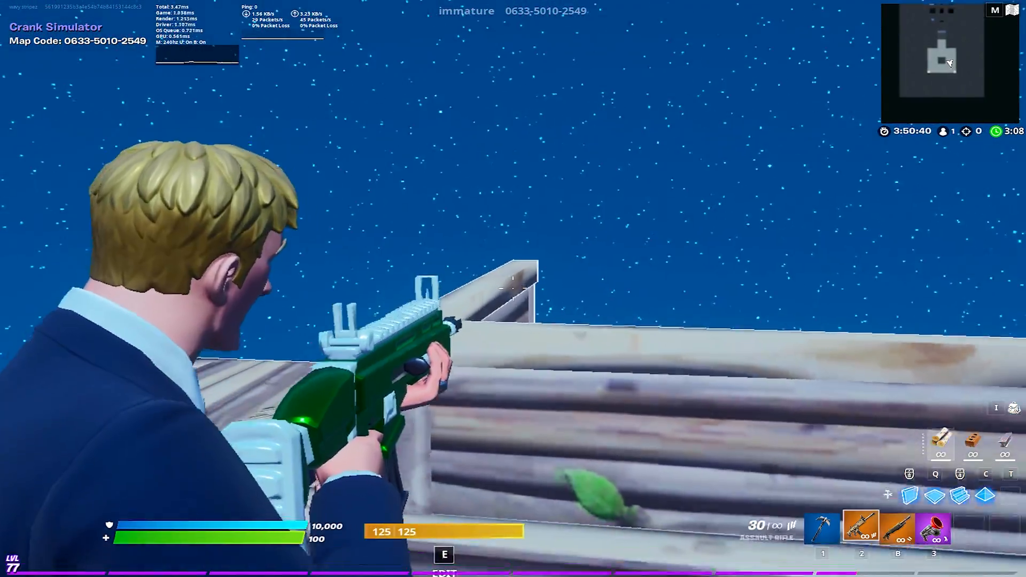
{"action": "key", "text": "1"}
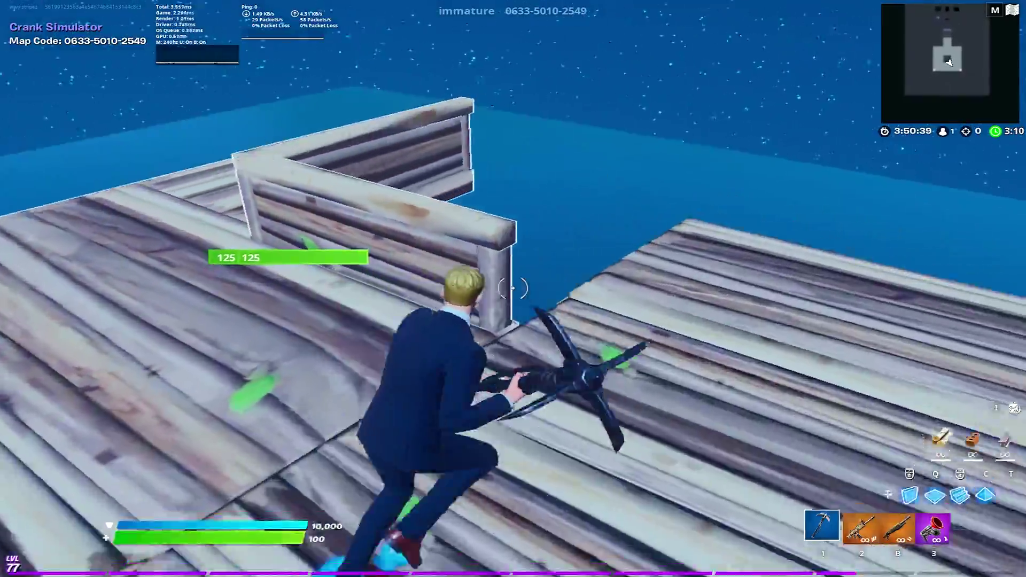
{"action": "left_click", "coordinate": [513, 289]}
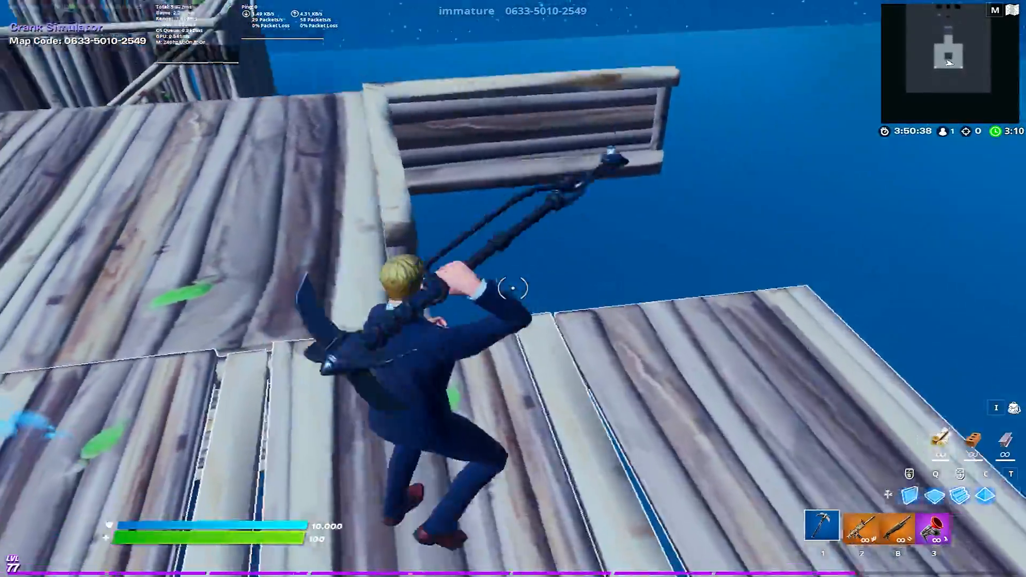
{"action": "key", "text": "b"}
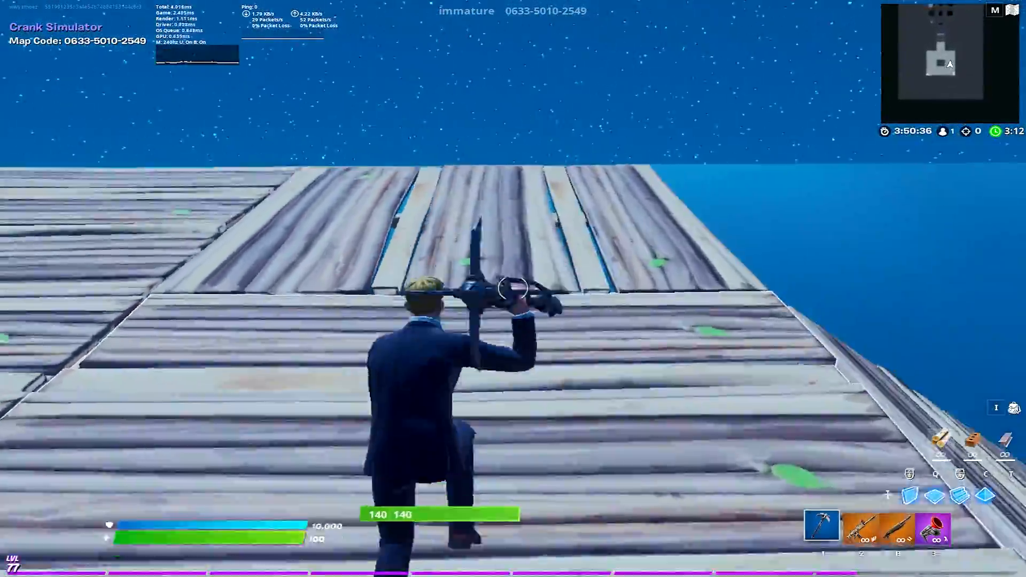
{"action": "key", "text": "1"}
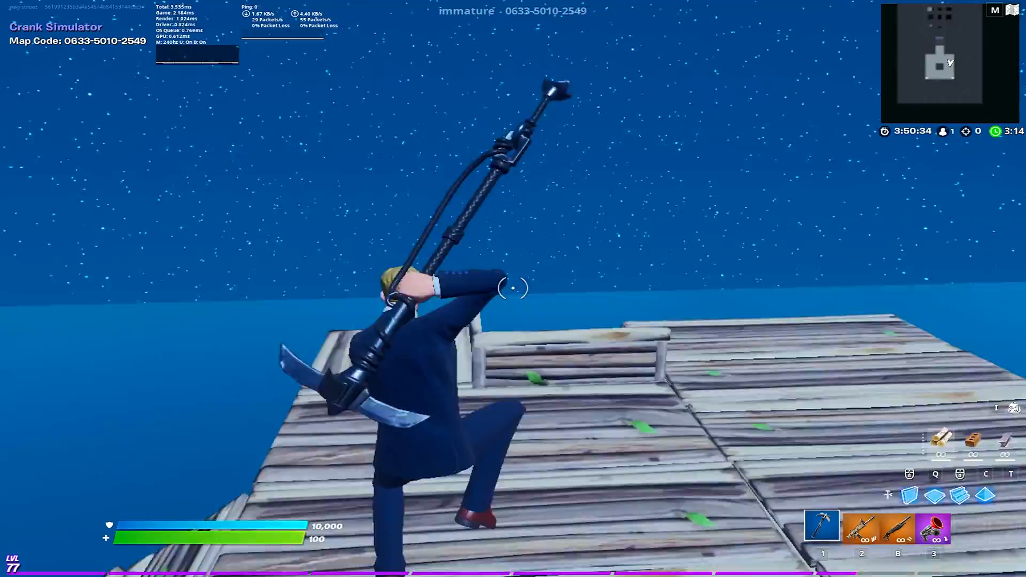
{"action": "key", "text": "2"}
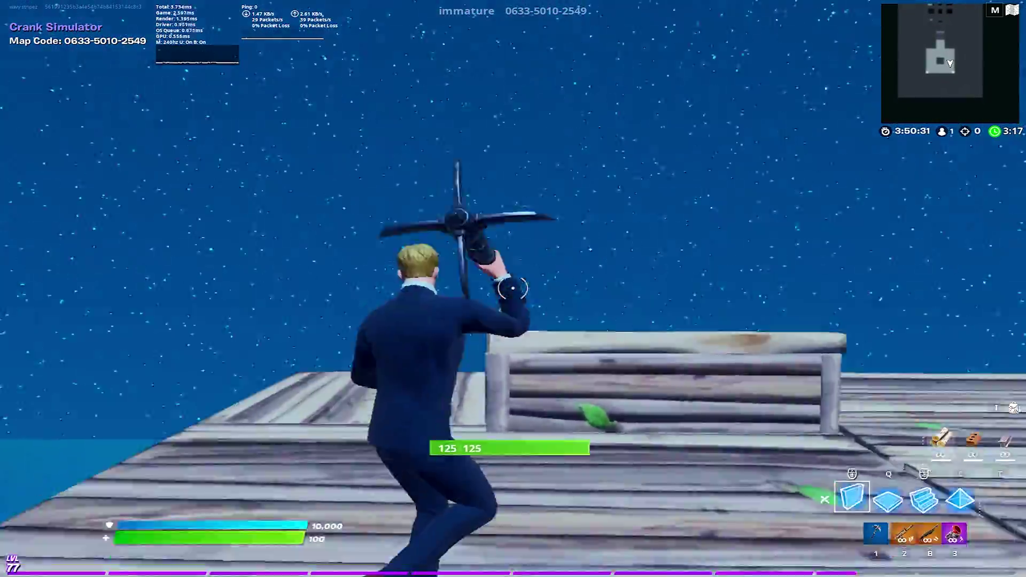
{"action": "left_click", "coordinate": [513, 289]}
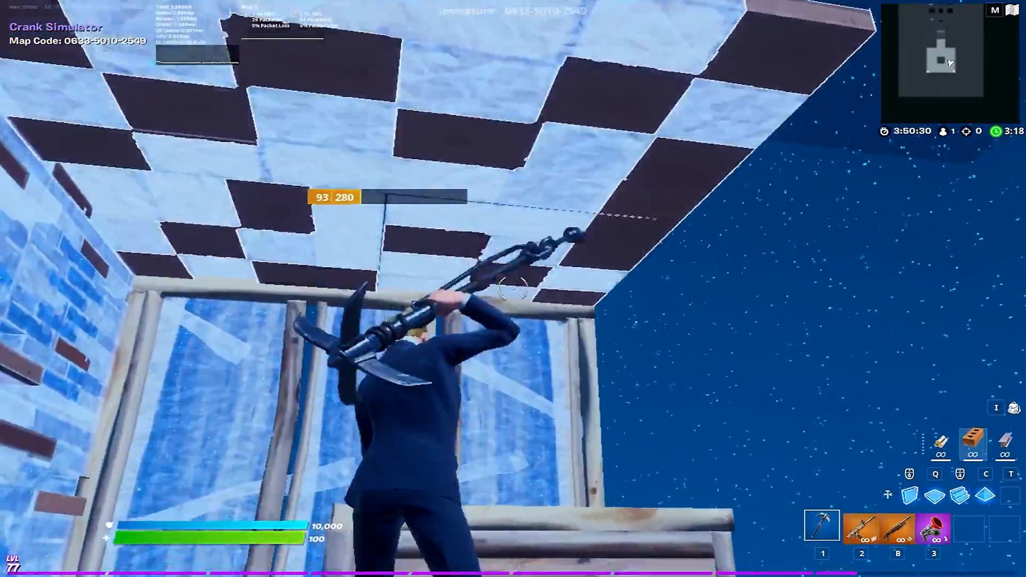
{"action": "key", "text": "2"}
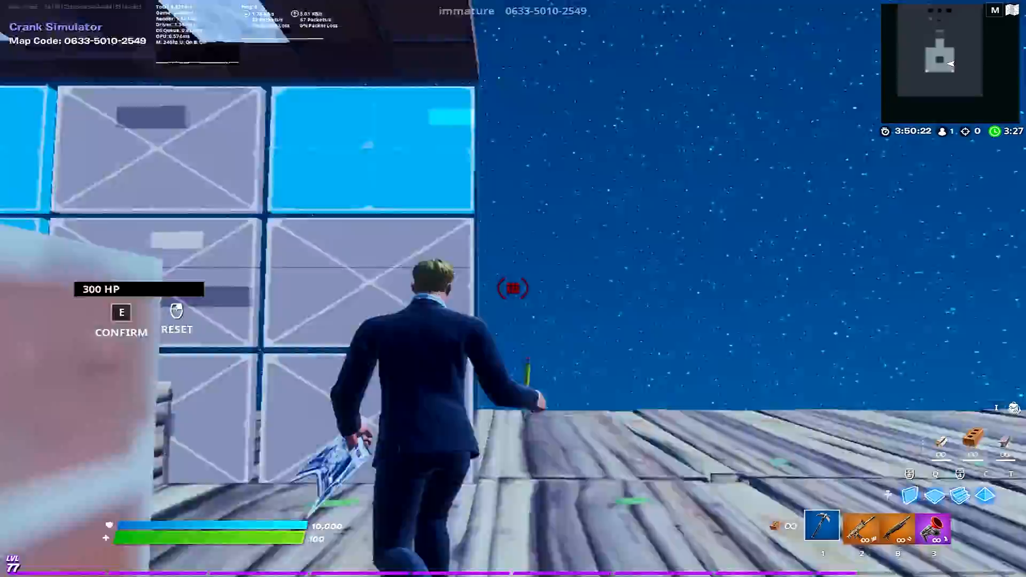
{"action": "key", "text": "1"}
{"action": "key", "text": "2"}
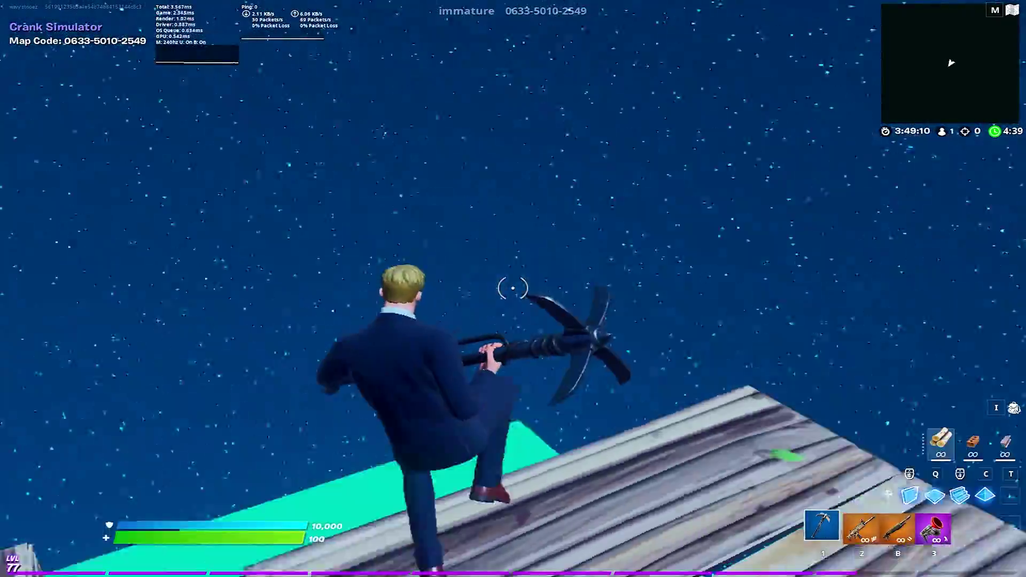
{"action": "left_click", "coordinate": [513, 289]}
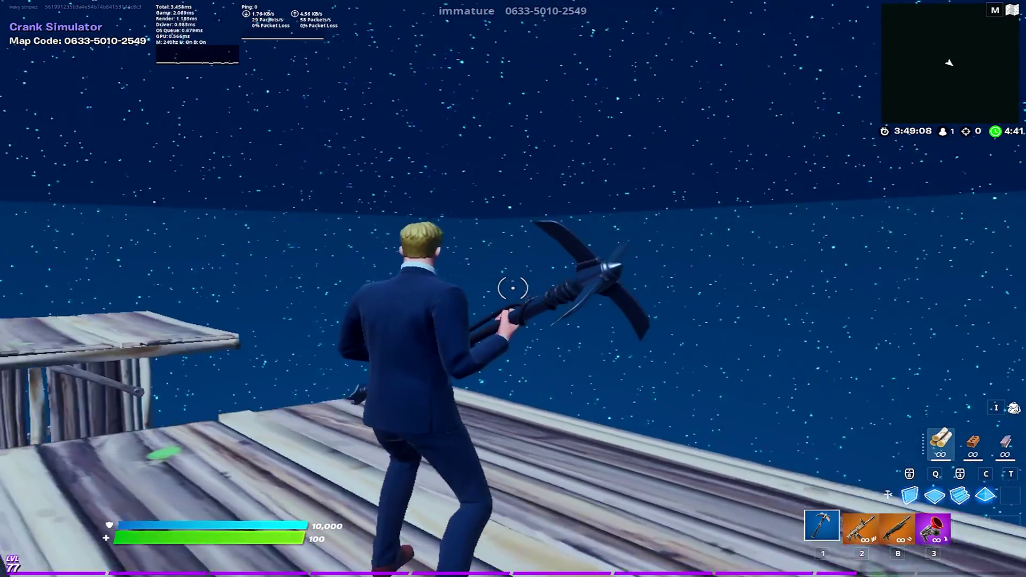
{"action": "left_click", "coordinate": [514, 289]}
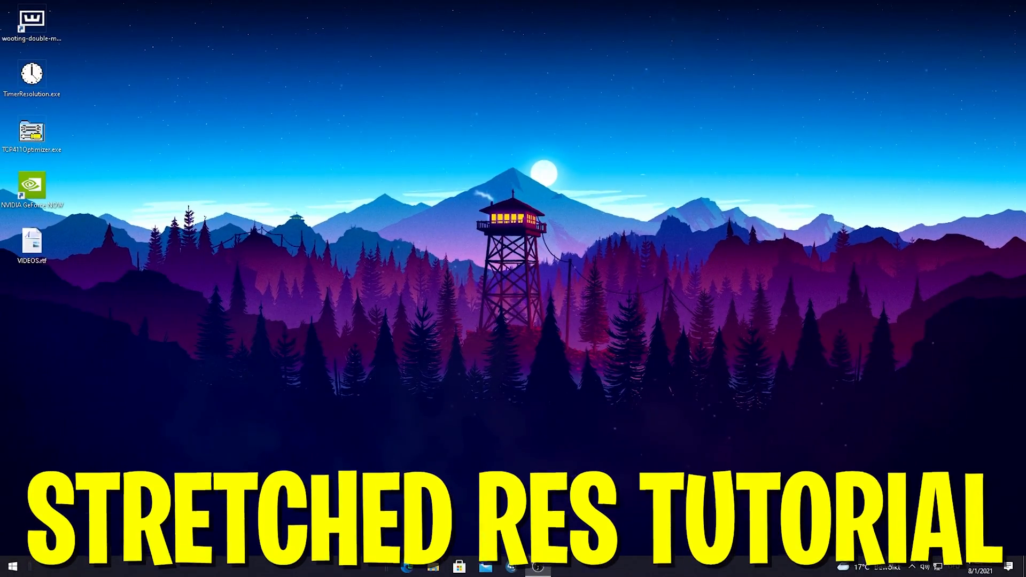
From %temp% go up to Local and into FortniteGame\Saved\Config\WindowsClient.
{"action": "key", "text": "super"}
{"action": "type", "text": "%temp%"}
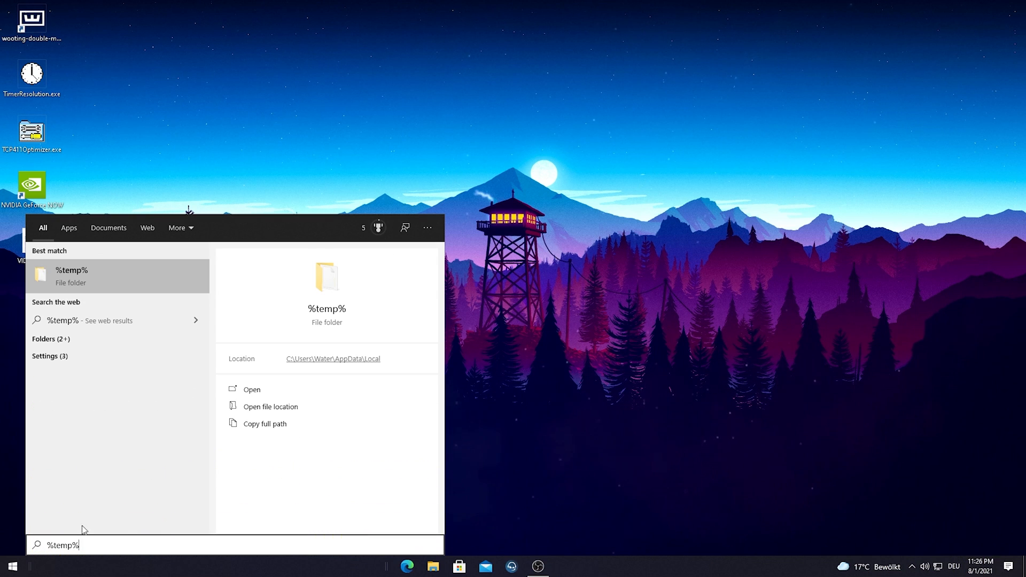
{"action": "left_click", "coordinate": [56, 275]}
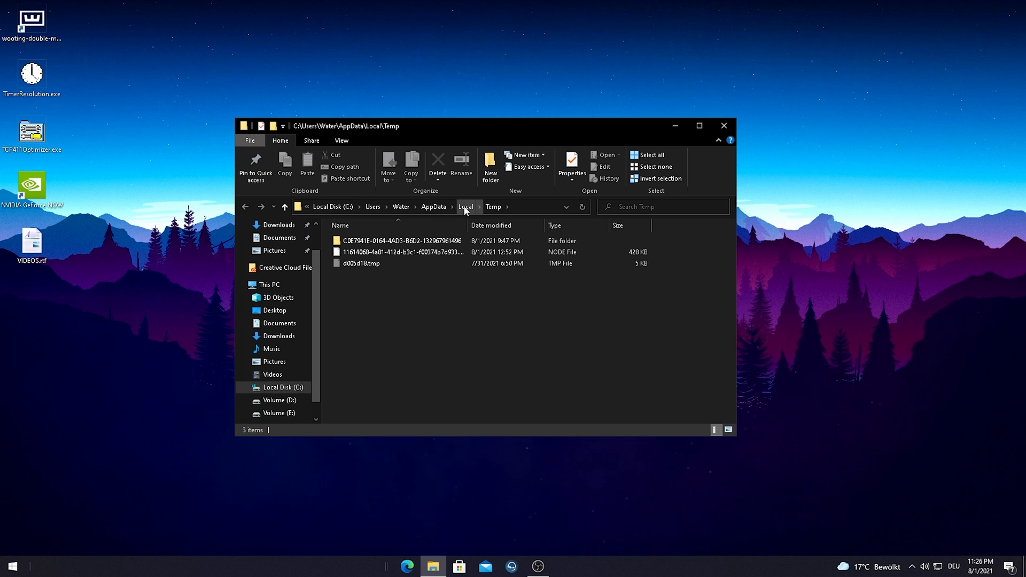
{"action": "left_click", "coordinate": [465, 207]}
{"action": "scroll", "coordinate": [384, 261], "scroll_direction": "down", "scroll_amount": 10}
{"action": "scroll", "coordinate": [369, 249], "scroll_direction": "down", "scroll_amount": 5}
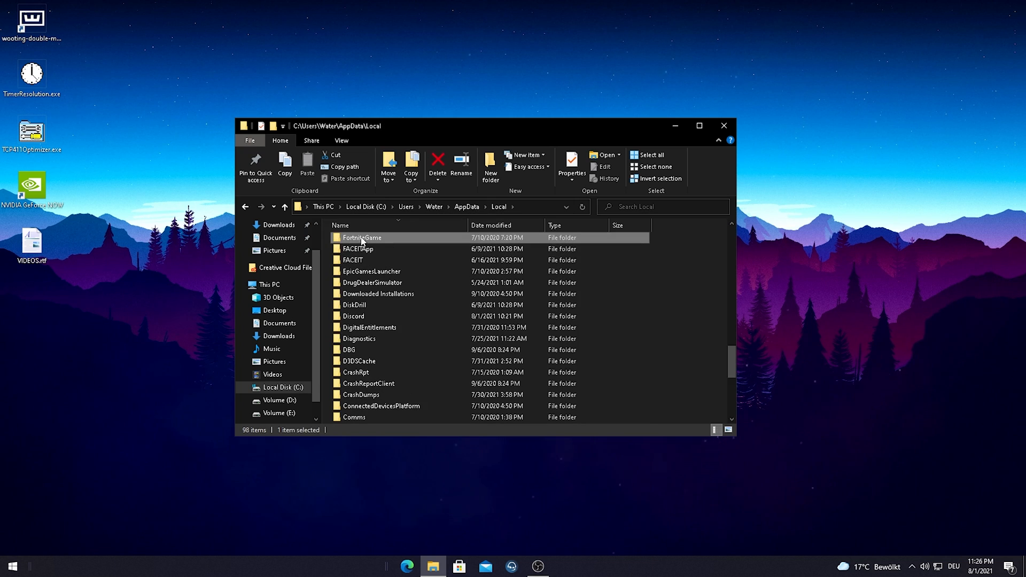
{"action": "double_click", "coordinate": [358, 240]}
{"action": "double_click", "coordinate": [357, 243]}
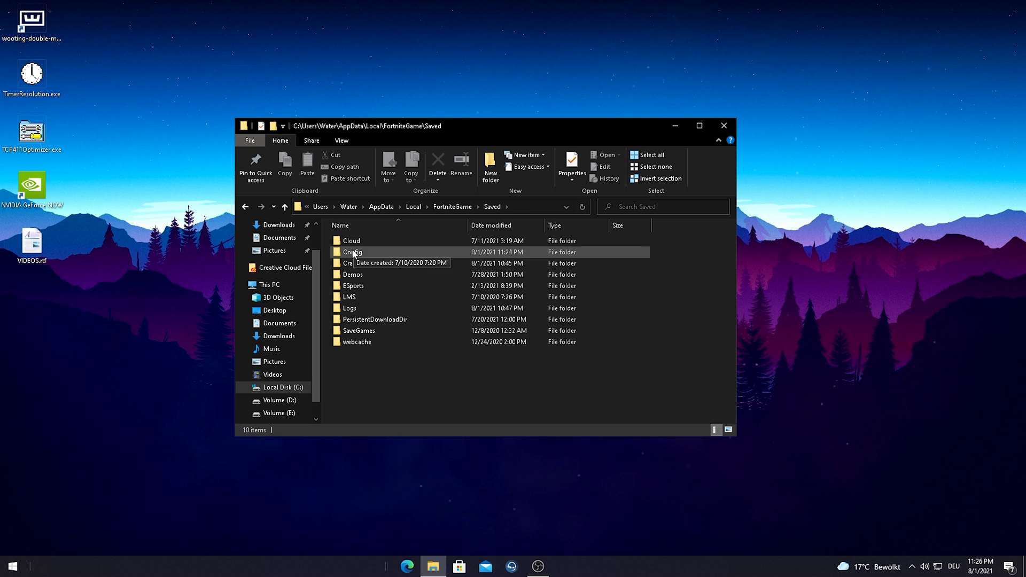
{"action": "double_click", "coordinate": [366, 252]}
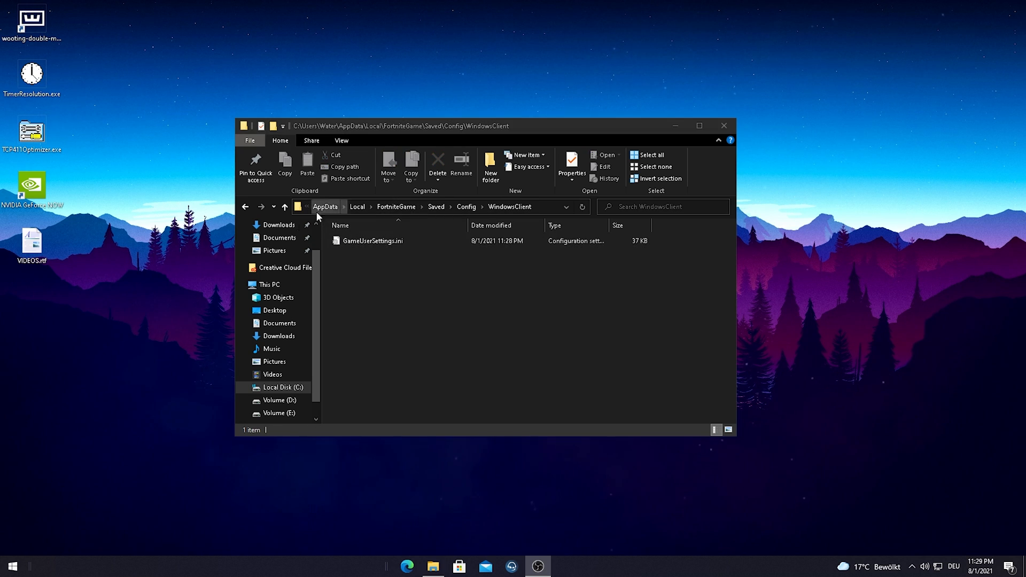
In GameUserSettings.ini's properties, leave Read-only unticked and confirm.
{"action": "left_click", "coordinate": [371, 244]}
{"action": "right_click", "coordinate": [371, 244]}
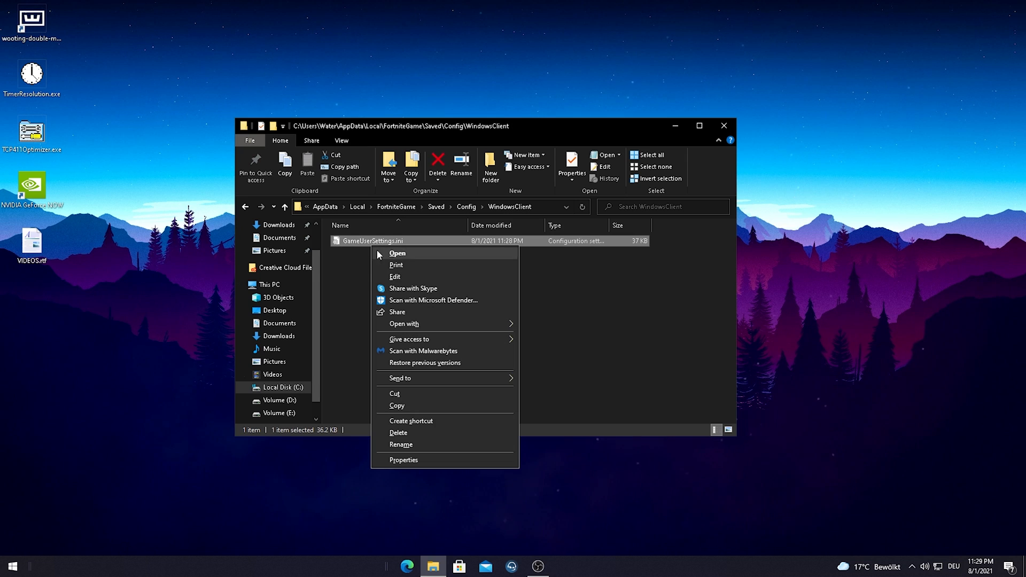
{"action": "left_click", "coordinate": [403, 460]}
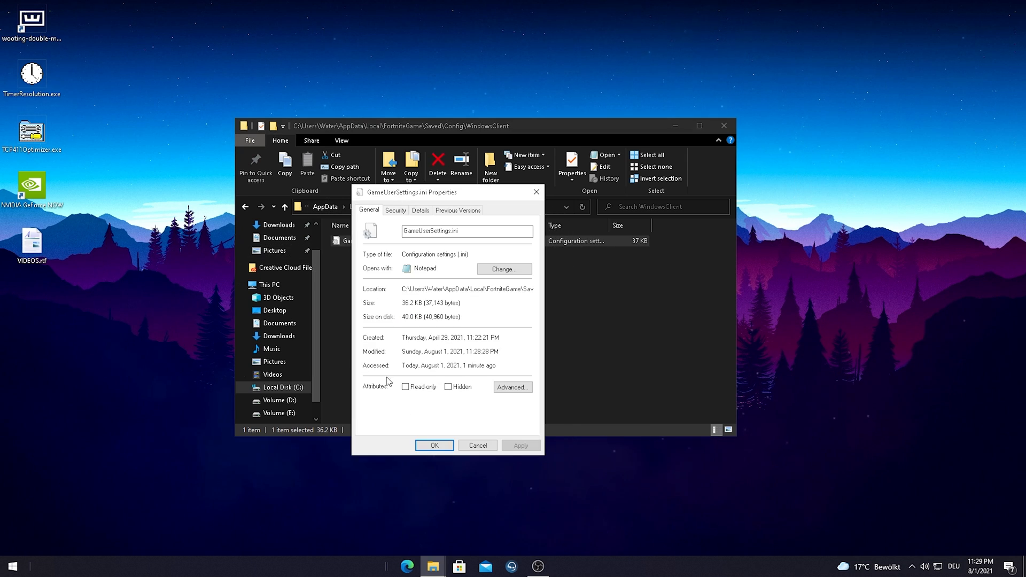
{"action": "left_click", "coordinate": [406, 389]}
{"action": "left_click", "coordinate": [433, 445]}
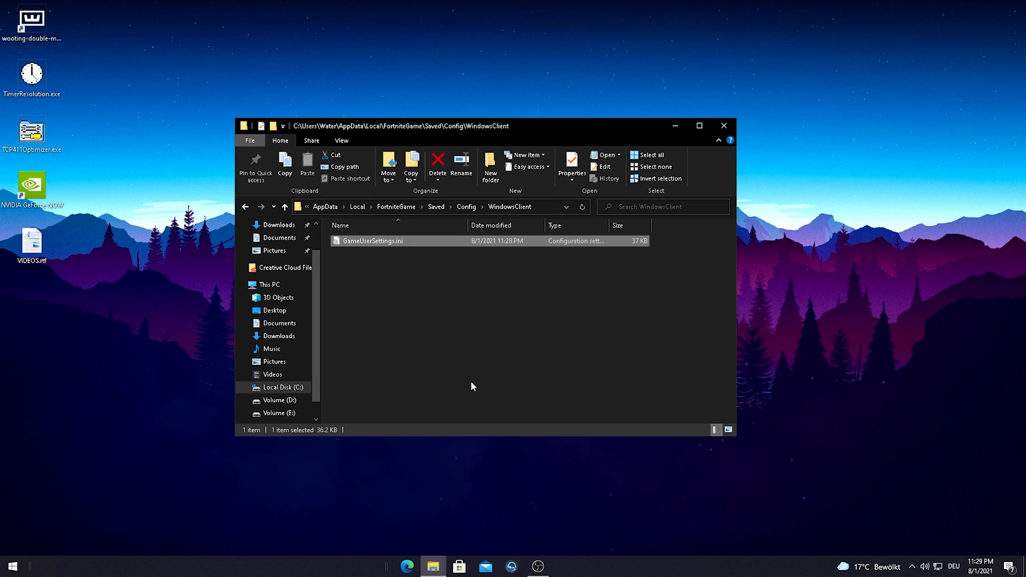
Check in Notepad that ResolutionSizeX=1245 and ResolutionSizeY=768 in GameUserSettings.ini.
{"action": "double_click", "coordinate": [359, 242]}
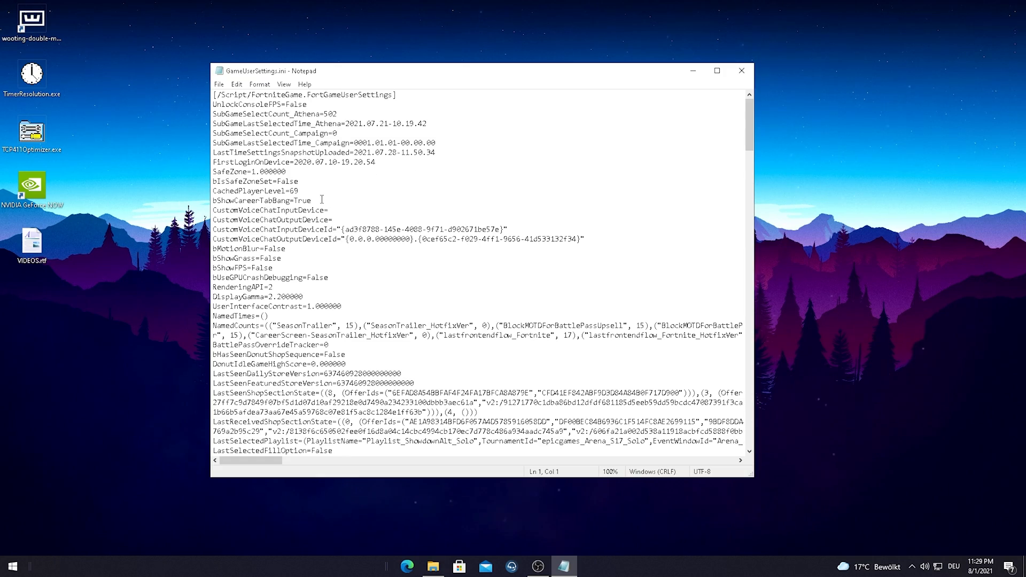
{"action": "scroll", "coordinate": [329, 200], "scroll_direction": "down", "scroll_amount": 8}
{"action": "scroll", "coordinate": [328, 201], "scroll_direction": "down", "scroll_amount": 8}
{"action": "scroll", "coordinate": [329, 202], "scroll_direction": "down", "scroll_amount": 6}
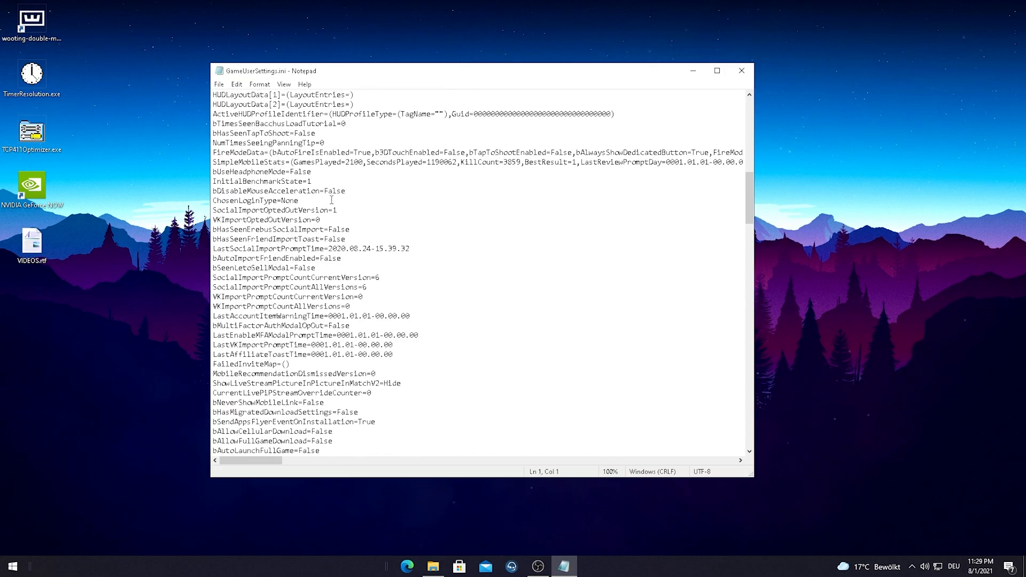
{"action": "scroll", "coordinate": [331, 205], "scroll_direction": "down", "scroll_amount": 5}
{"action": "scroll", "coordinate": [330, 204], "scroll_direction": "down", "scroll_amount": 4}
{"action": "scroll", "coordinate": [331, 204], "scroll_direction": "down", "scroll_amount": 3}
{"action": "scroll", "coordinate": [330, 204], "scroll_direction": "down", "scroll_amount": 3}
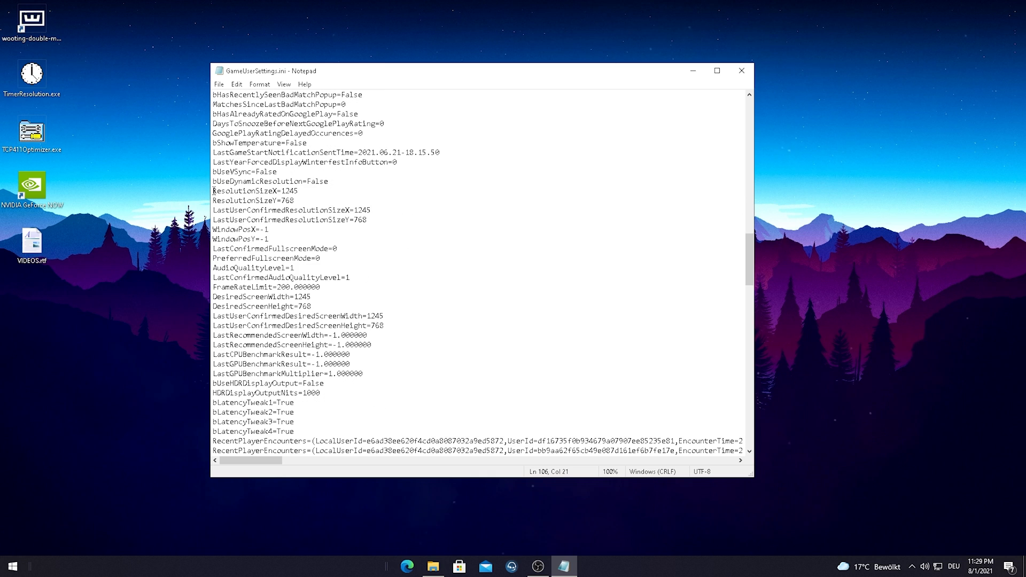
{"action": "left_click_drag", "start_coordinate": [213, 192], "coordinate": [369, 220]}
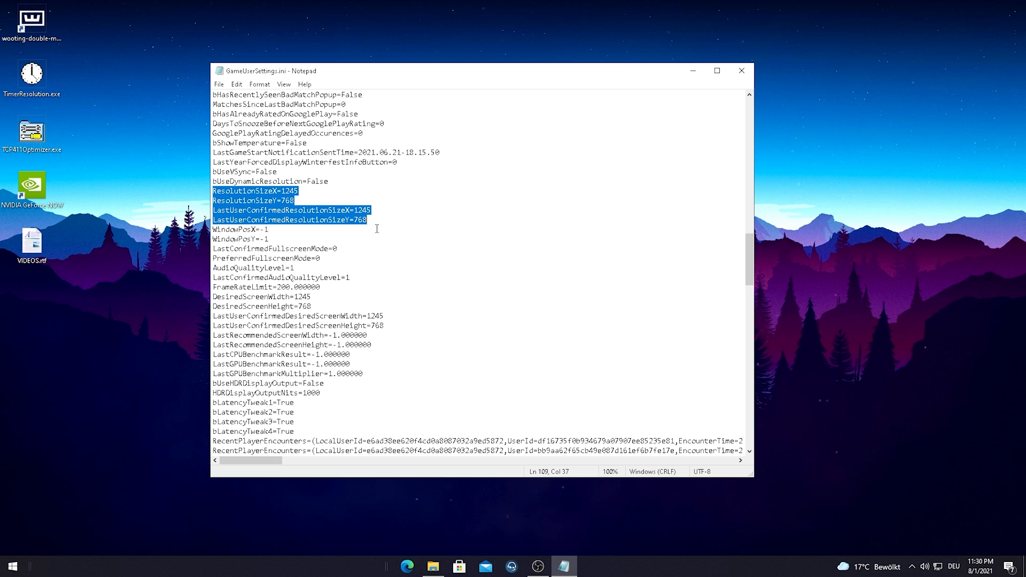
{"action": "left_click", "coordinate": [337, 195]}
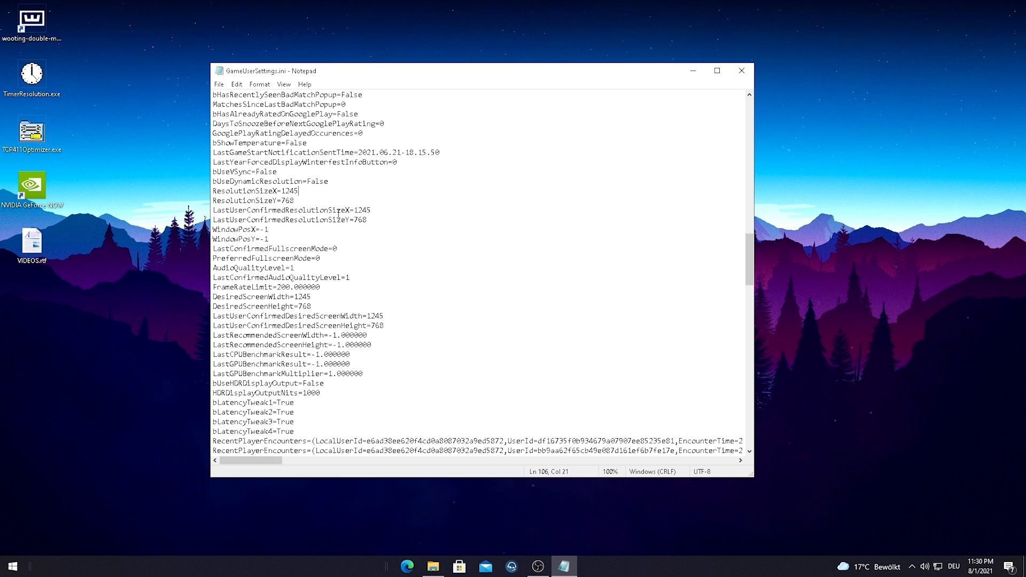
{"action": "key", "text": "shift+Left"}
{"action": "key", "text": "shift+Left"}
{"action": "key", "text": "shift+Left"}
{"action": "left_click_drag", "start_coordinate": [299, 201], "coordinate": [281, 201]}
{"action": "left_click_drag", "start_coordinate": [403, 223], "coordinate": [213, 191]}
{"action": "left_click", "coordinate": [325, 184]}
Save GameUserSettings.ini and close Notepad.
{"action": "left_click", "coordinate": [220, 85]}
{"action": "left_click", "coordinate": [236, 130]}
{"action": "left_click", "coordinate": [742, 71]}
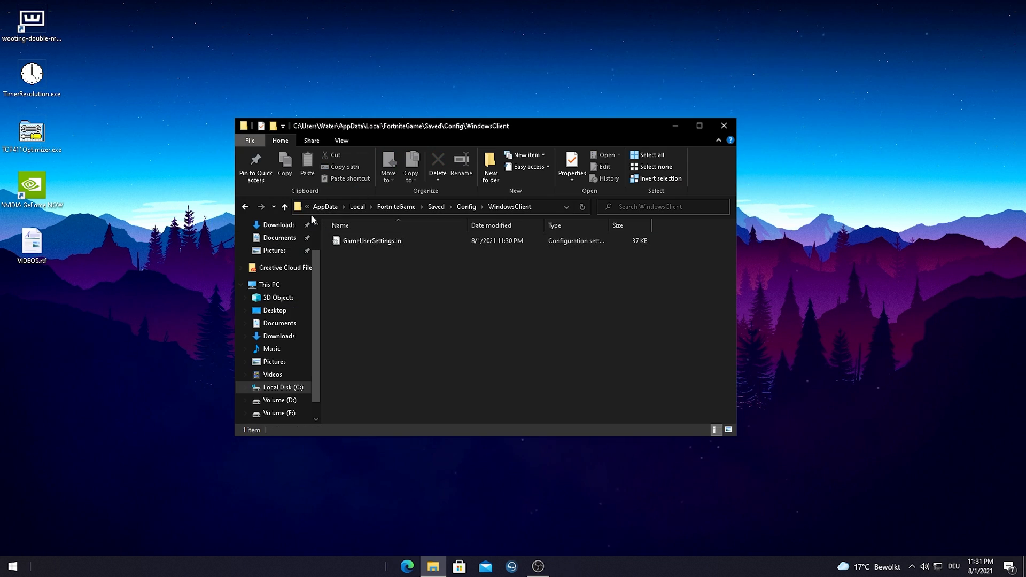
Mark GameUserSettings.ini as Read-only in its properties, apply and confirm.
{"action": "right_click", "coordinate": [369, 242]}
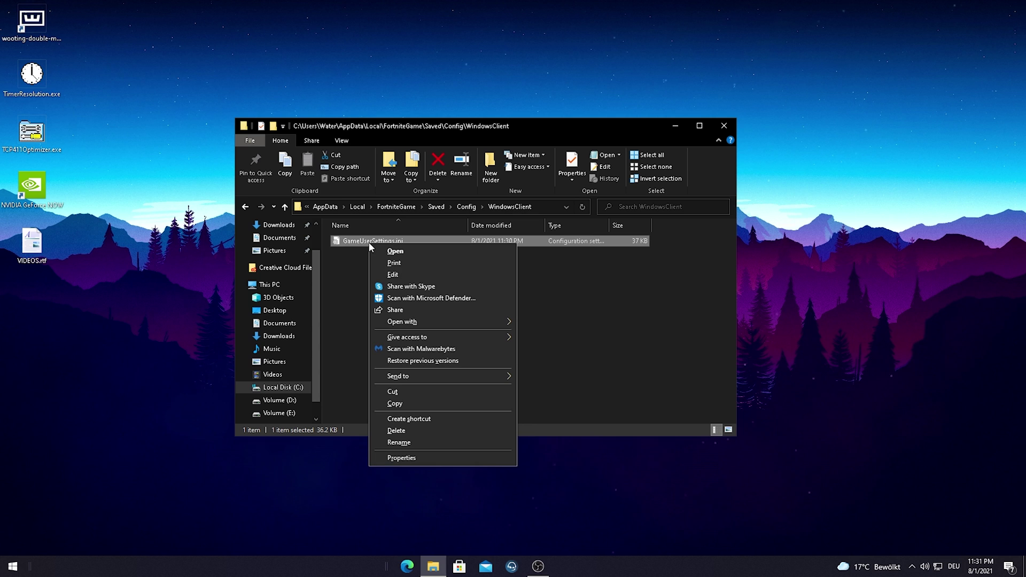
{"action": "left_click", "coordinate": [403, 457]}
{"action": "left_click_drag", "start_coordinate": [437, 246], "coordinate": [392, 204]}
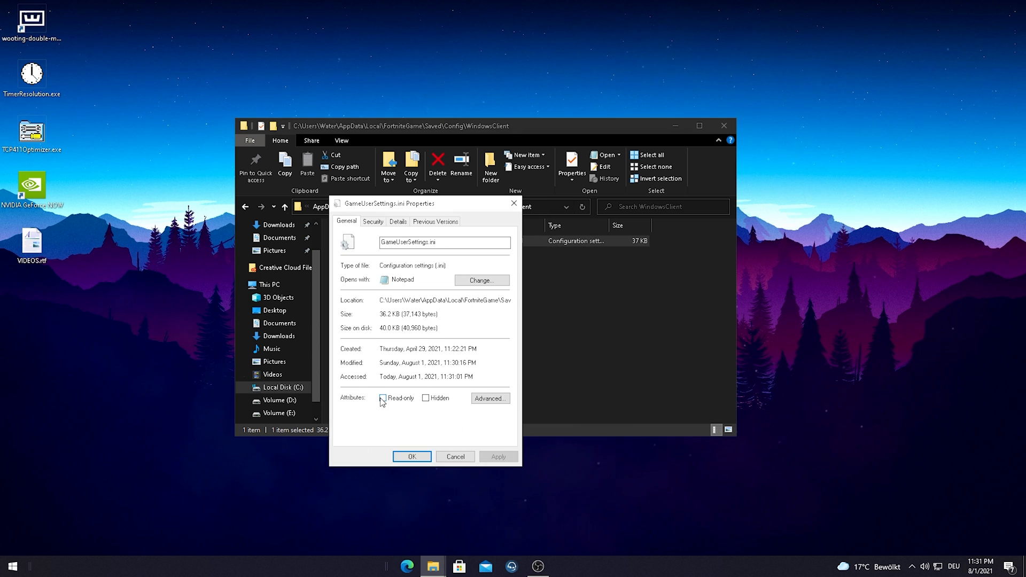
{"action": "left_click", "coordinate": [383, 399]}
{"action": "left_click", "coordinate": [498, 456]}
{"action": "left_click", "coordinate": [411, 456]}
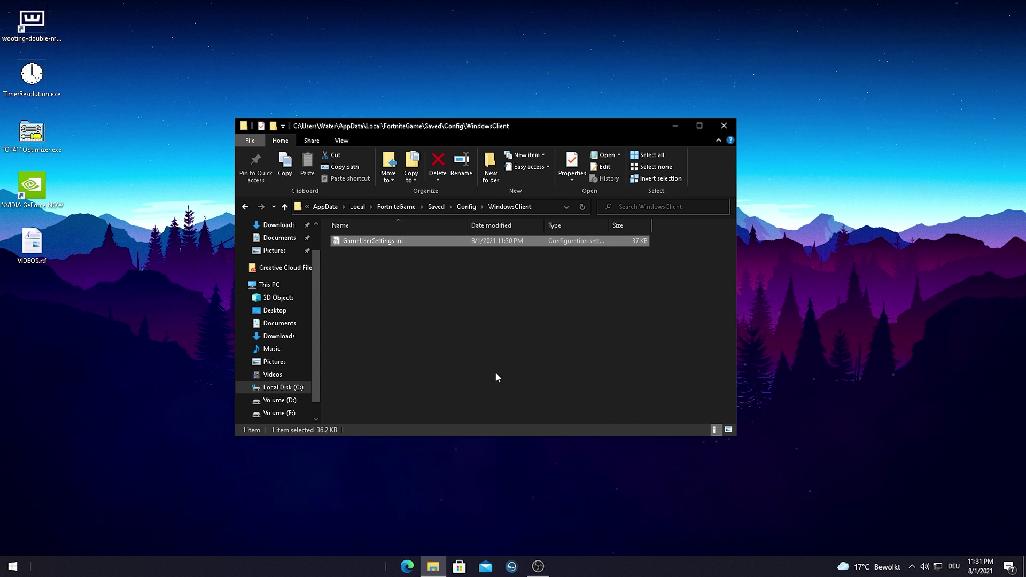
{"action": "left_click", "coordinate": [390, 259]}
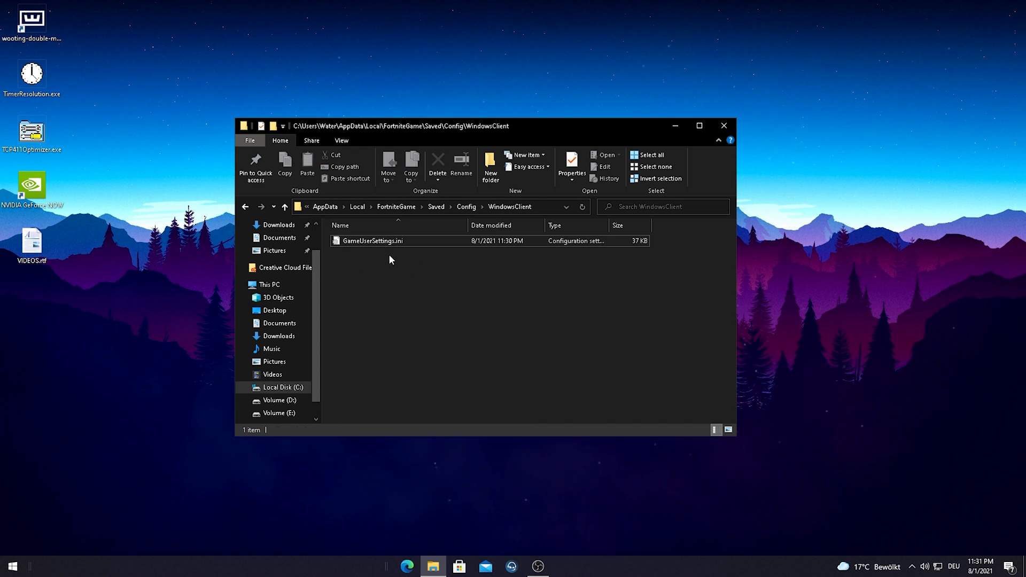